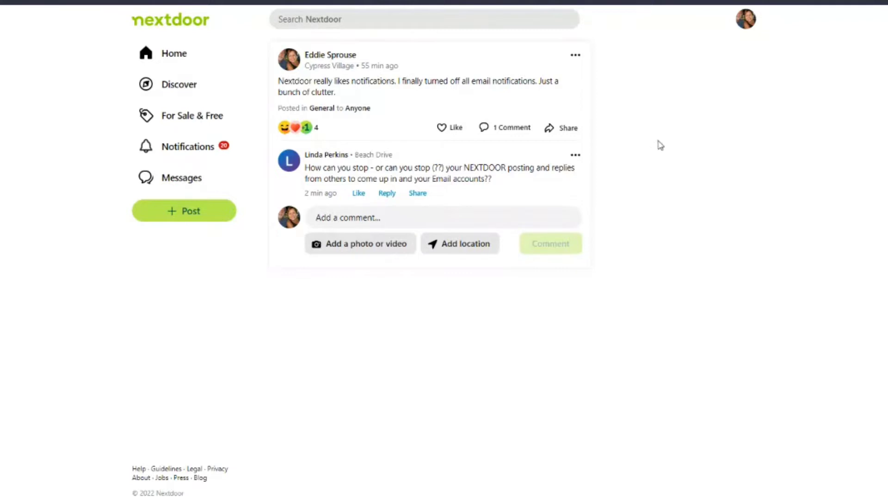
Open the account menu from the profile icon to reach Nextdoor Settings.
click(746, 19)
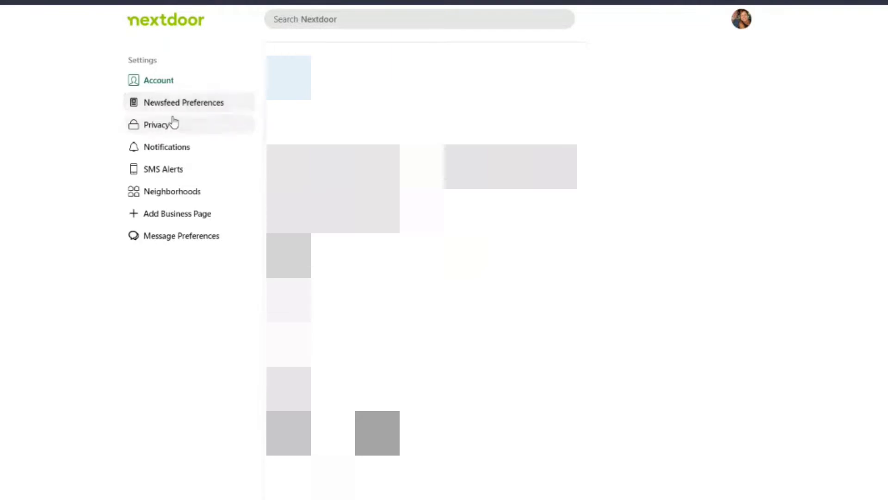
Open the Notifications section to show email and push toggles for each post category.
click(171, 148)
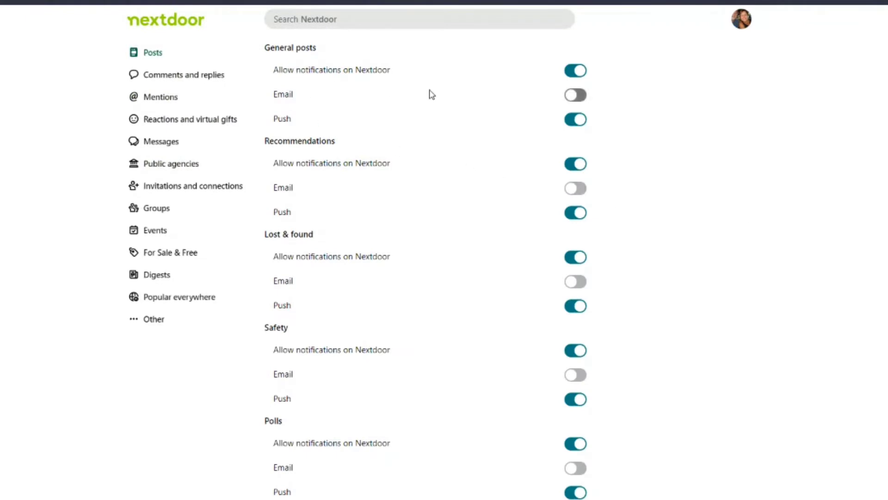
scroll(481, 131, down, 1)
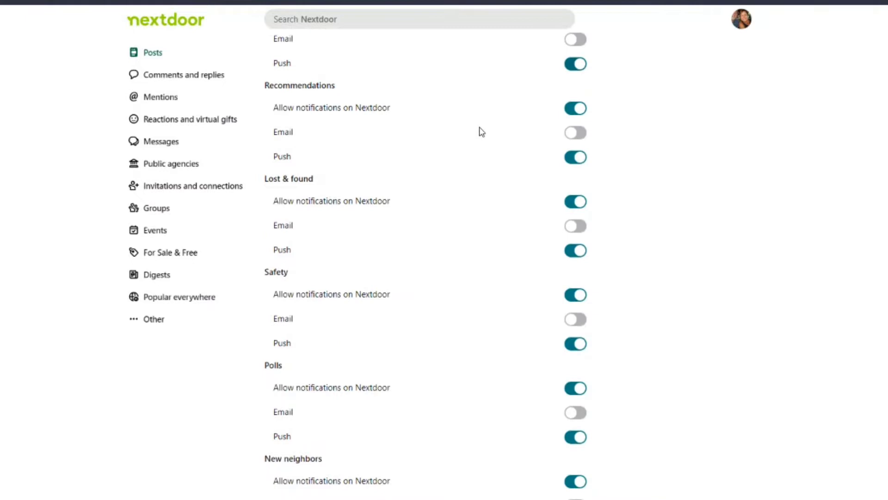
scroll(481, 131, up, 1)
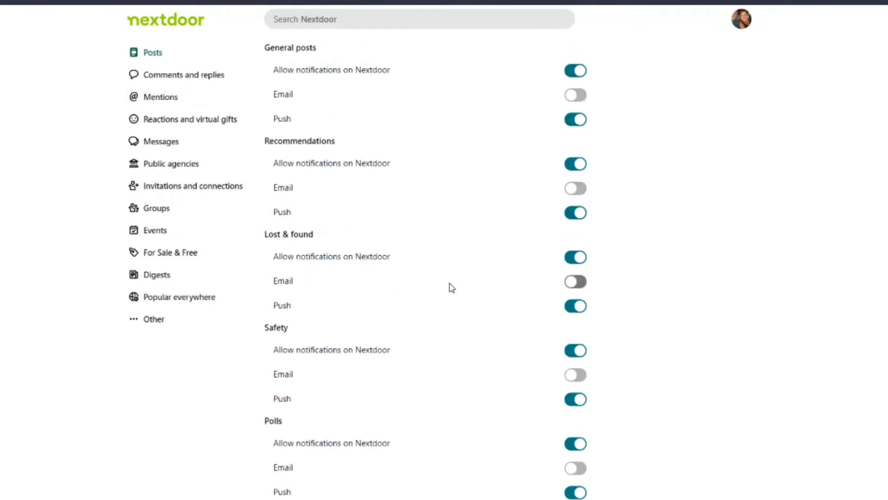
scroll(449, 287, down, 1)
scroll(450, 286, down, 1)
scroll(449, 287, down, 1)
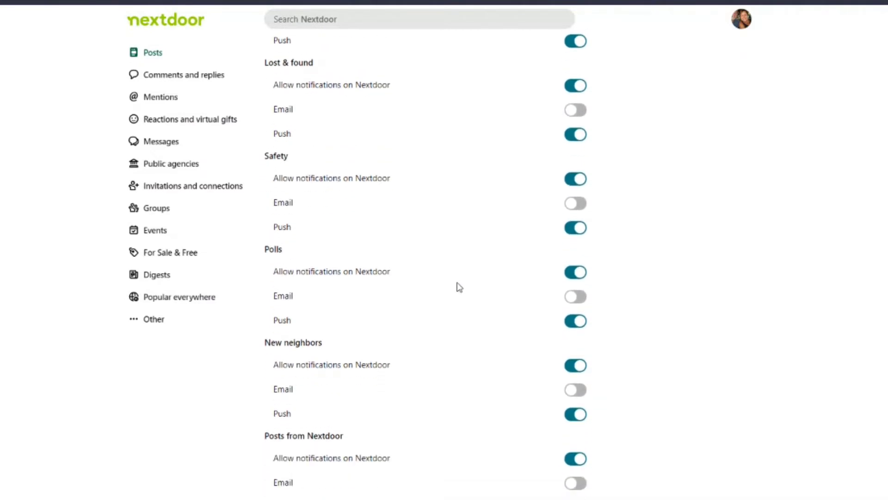
scroll(457, 286, up, 2)
scroll(457, 287, up, 2)
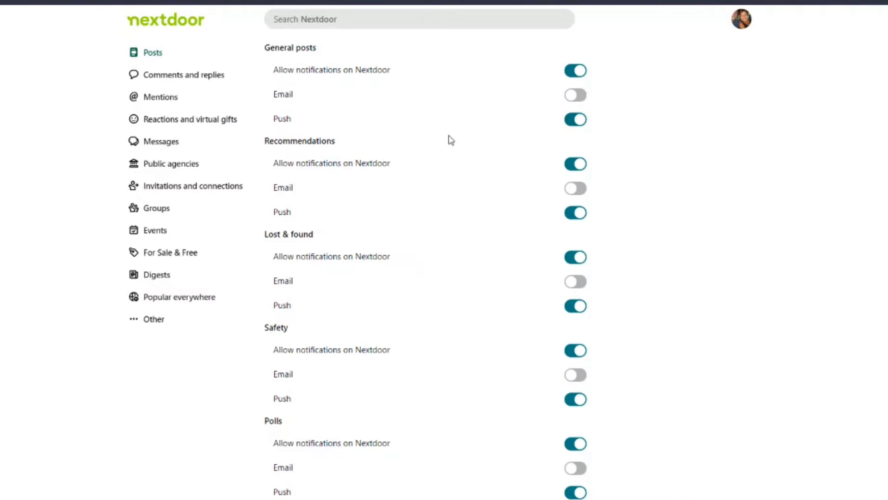
scroll(455, 140, down, 2)
scroll(456, 142, down, 1)
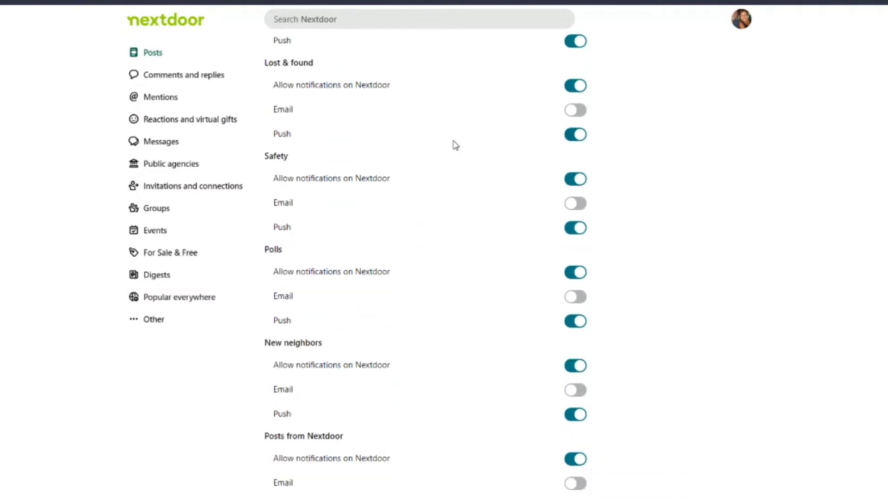
scroll(457, 147, up, 3)
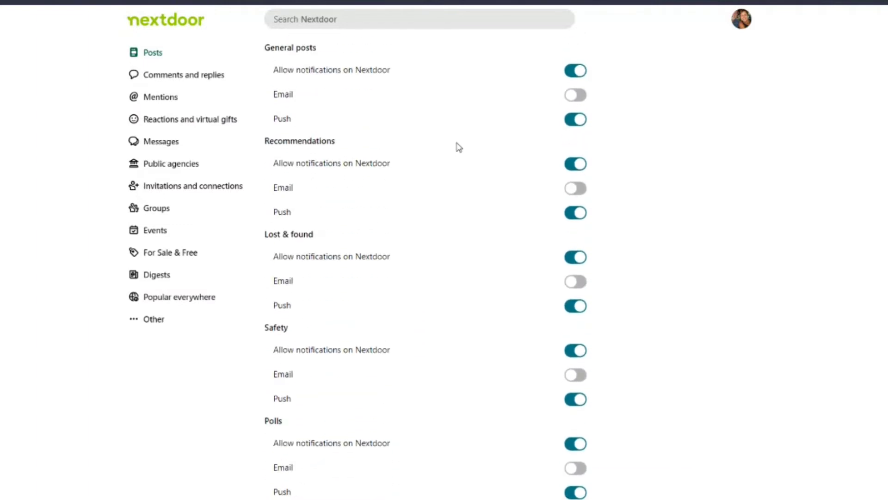
scroll(457, 143, down, 2)
scroll(456, 143, down, 1)
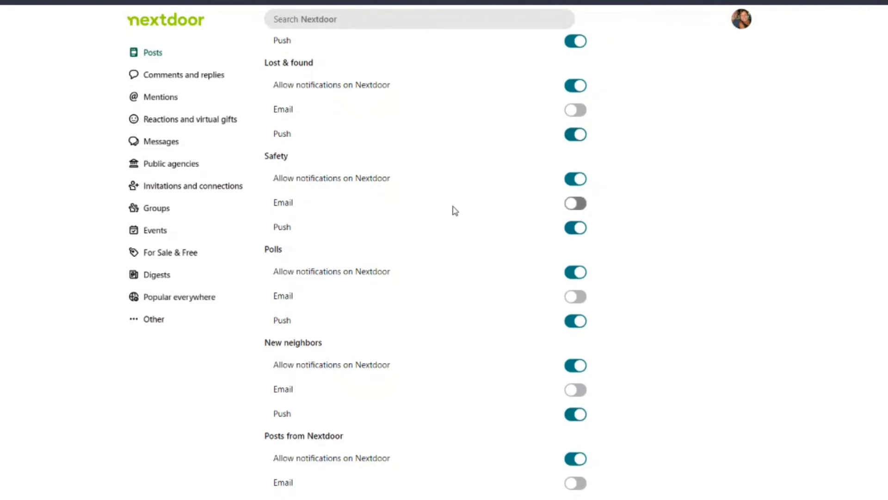
scroll(457, 206, up, 3)
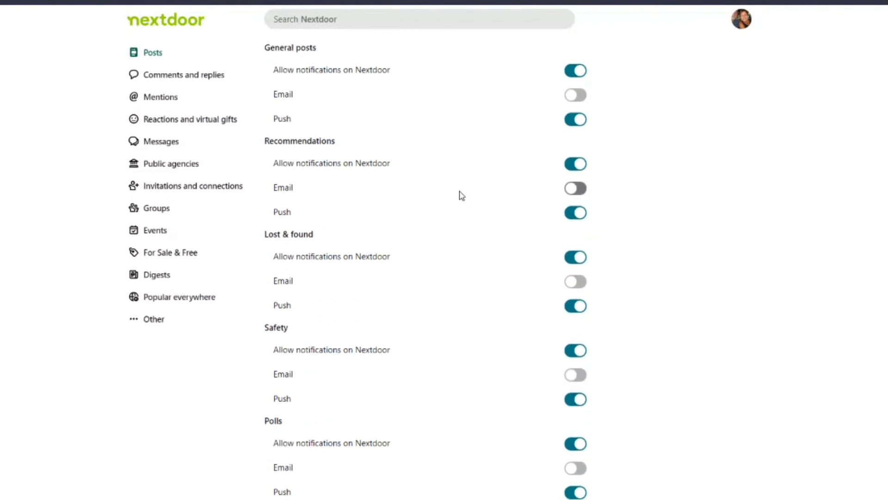
scroll(461, 193, down, 3)
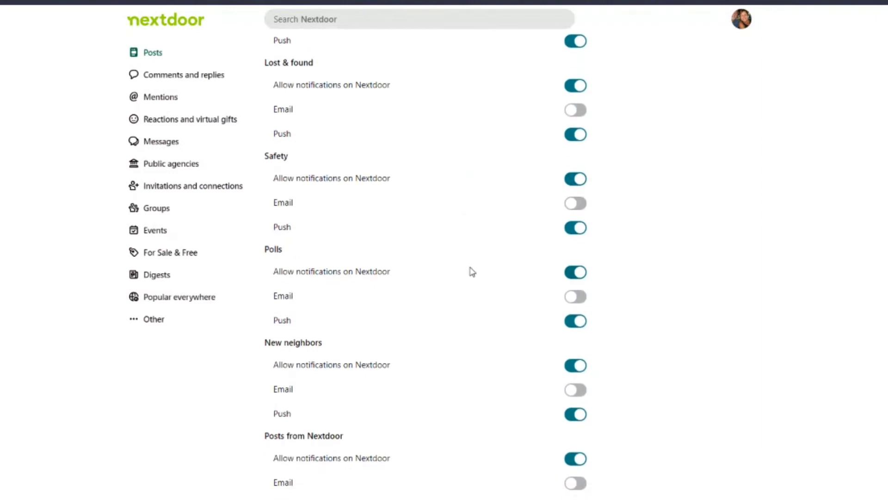
scroll(471, 270, up, 3)
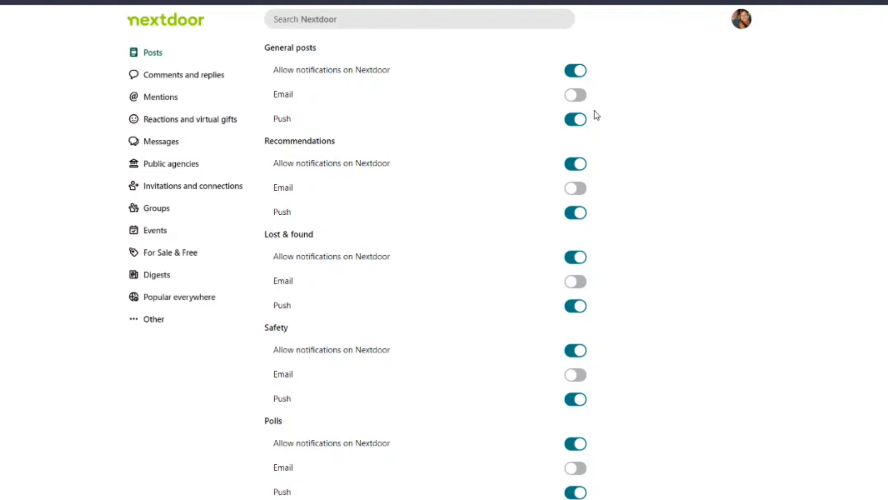
click(575, 95)
click(576, 94)
click(576, 94)
click(575, 95)
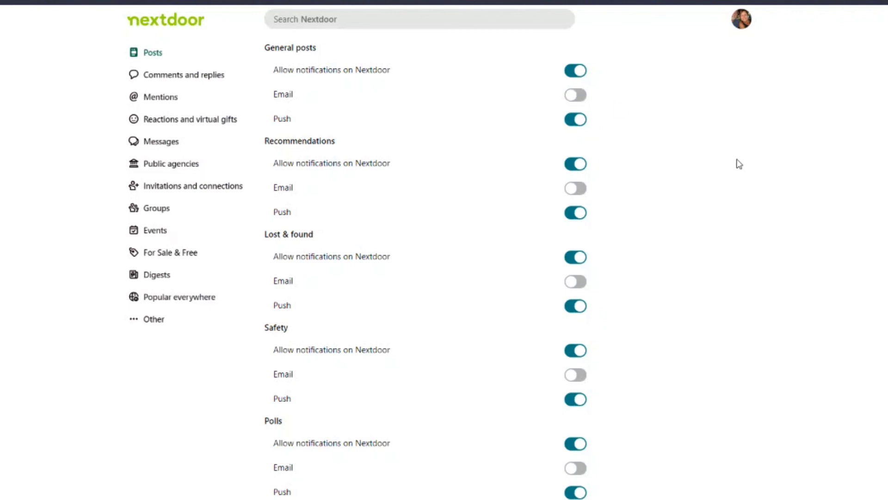